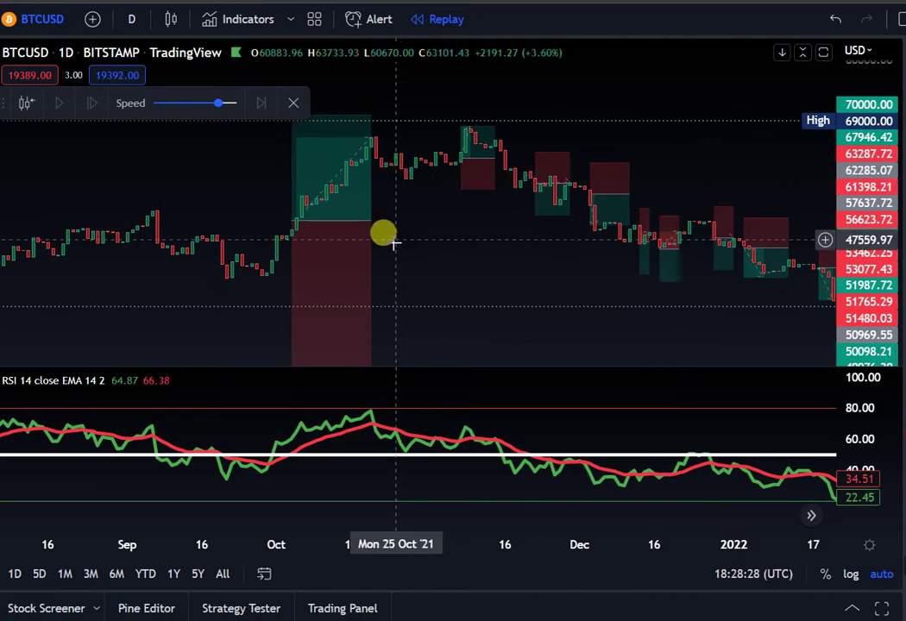
Search the technical indicators for "rsi", add a second Relative Strength Index to the chart, and remove that duplicate pane
double_click(368, 429)
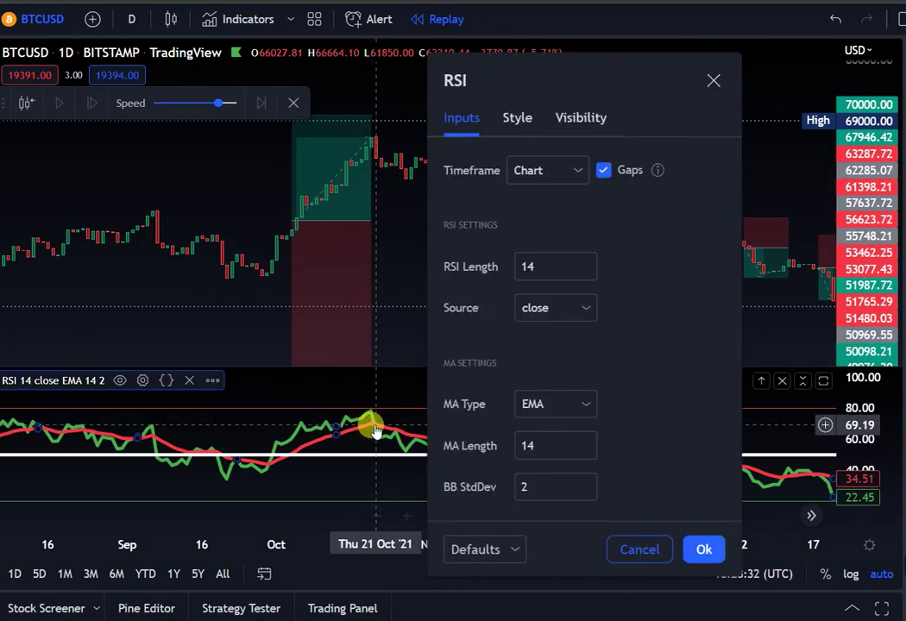
left_click(708, 82)
left_click(239, 18)
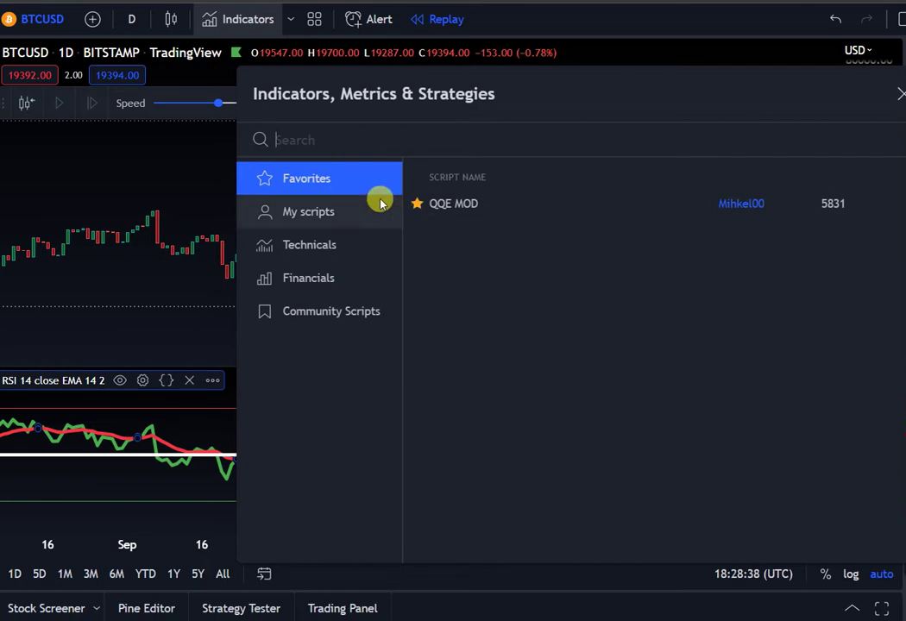
left_click(316, 244)
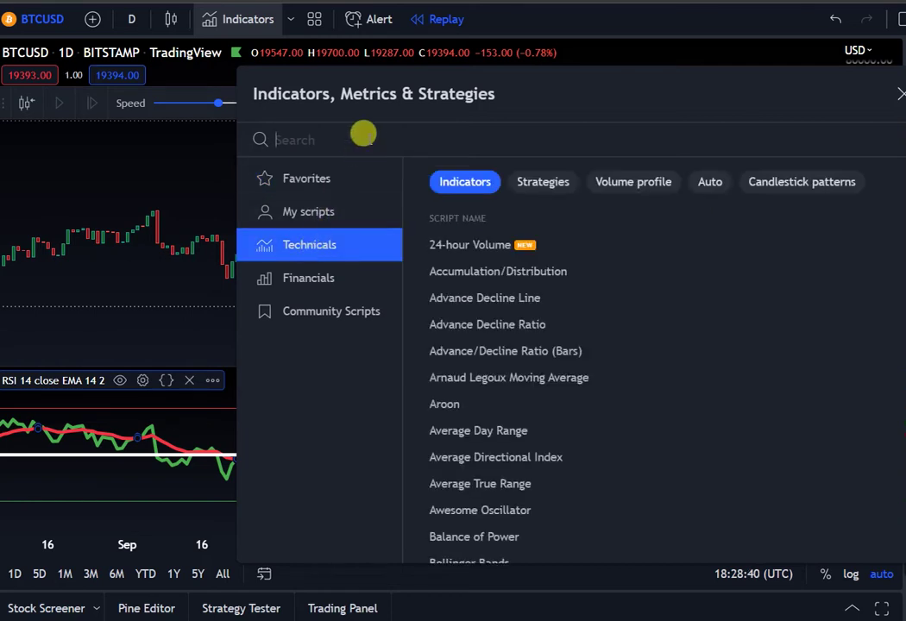
left_click(363, 138)
type("rsi")
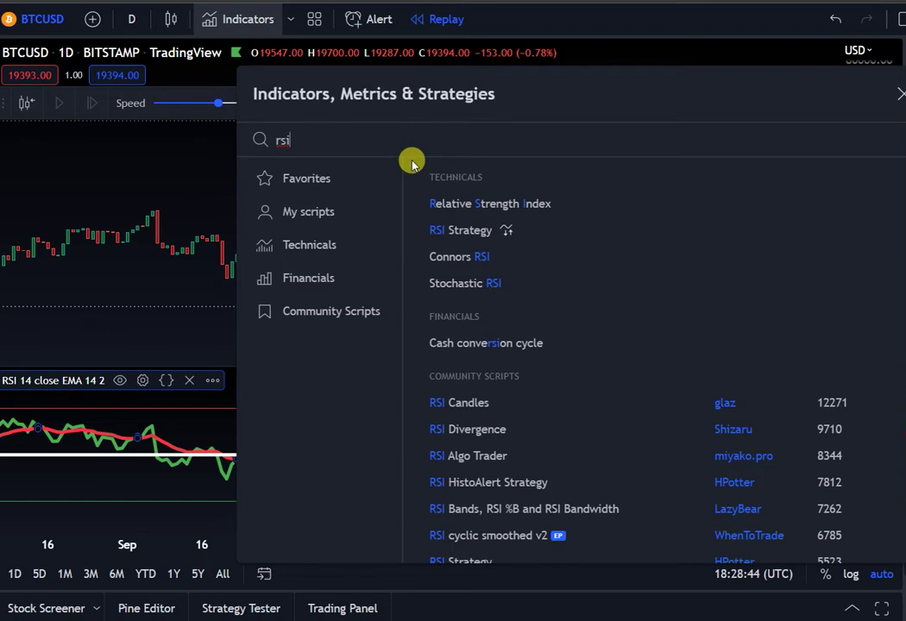
left_click(448, 207)
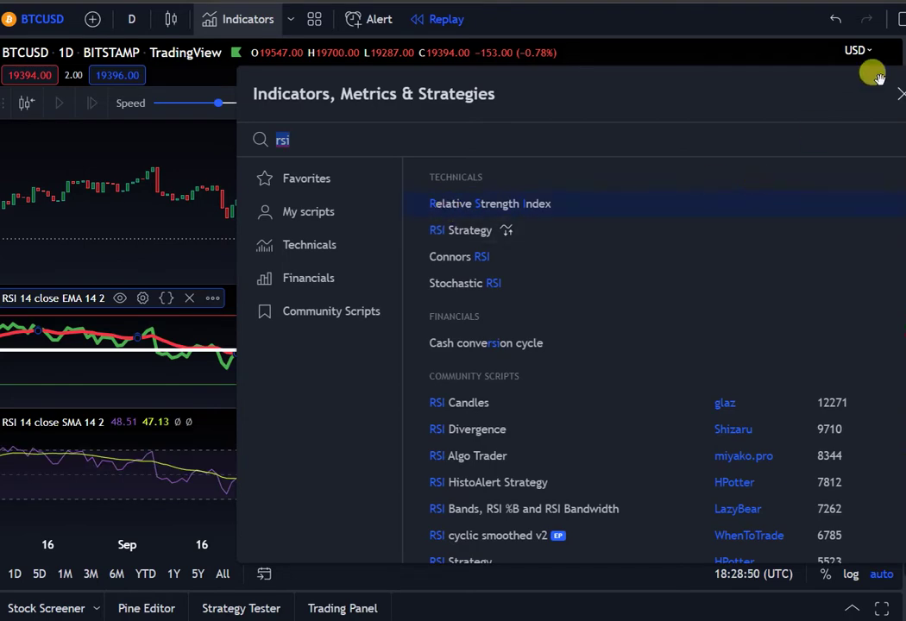
left_click(900, 93)
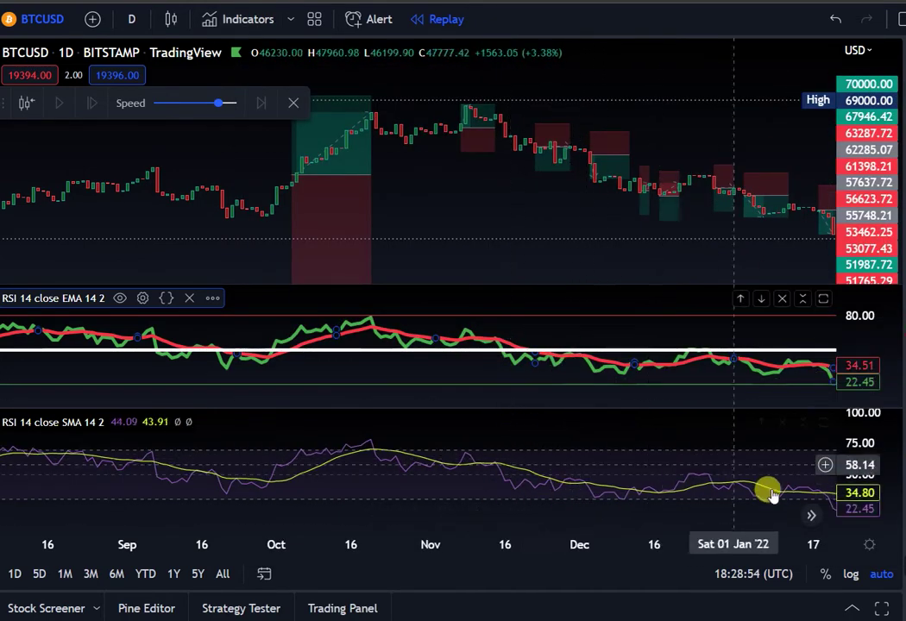
left_click(783, 423)
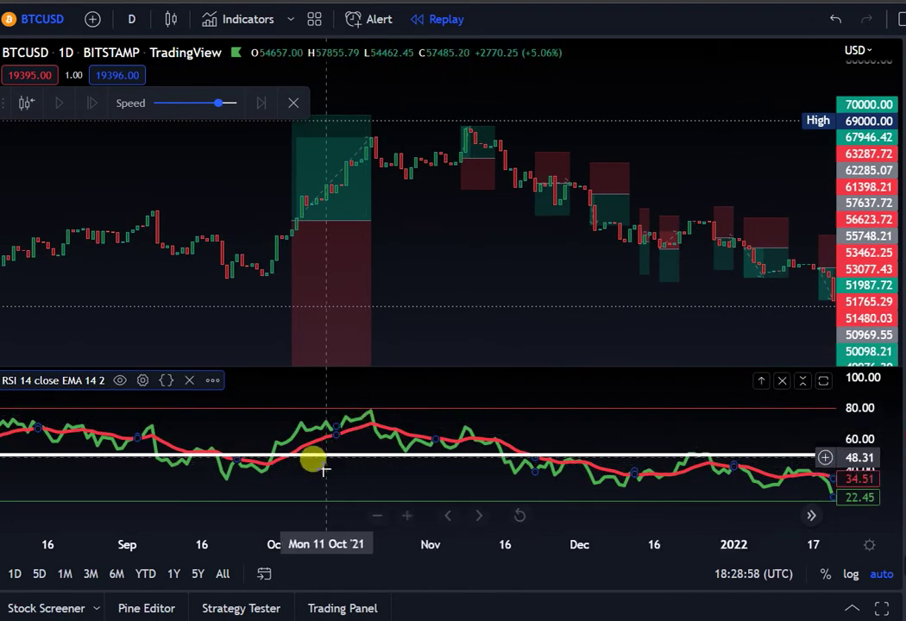
Examine the RSI indicator's visibility and style settings, including the color and thickness options of the RSI and RSI-based MA lines
double_click(272, 457)
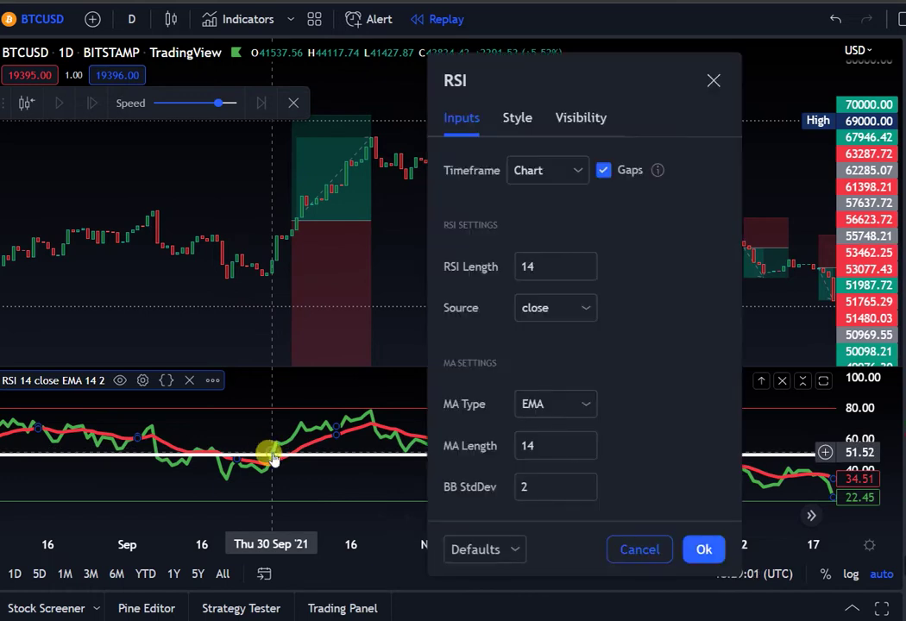
left_click(579, 121)
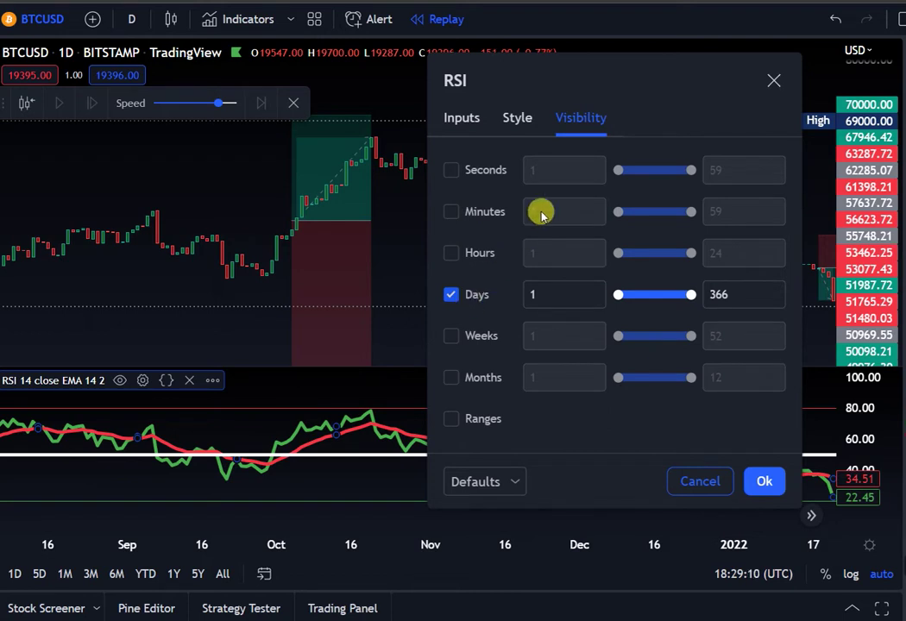
left_click(519, 118)
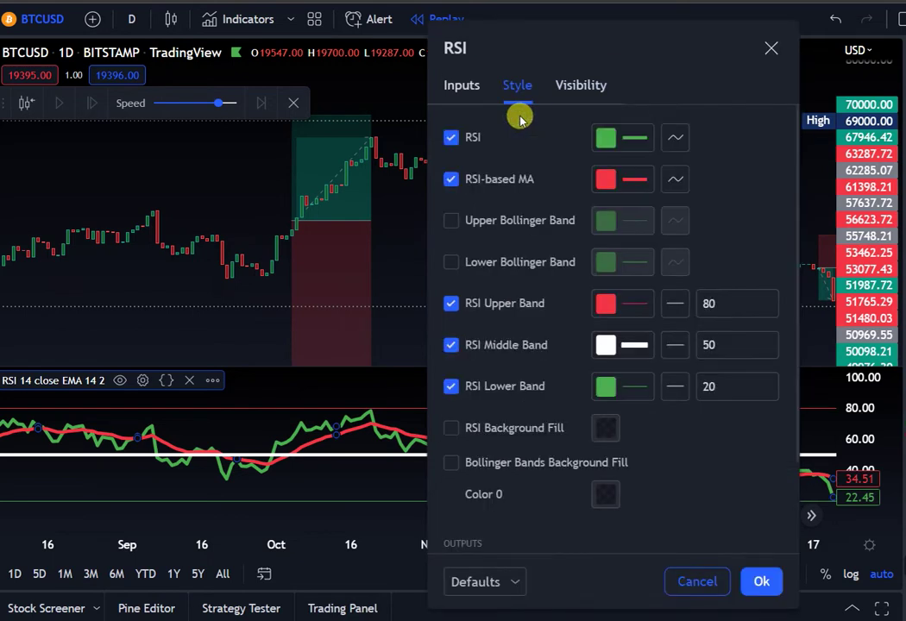
left_click(451, 138)
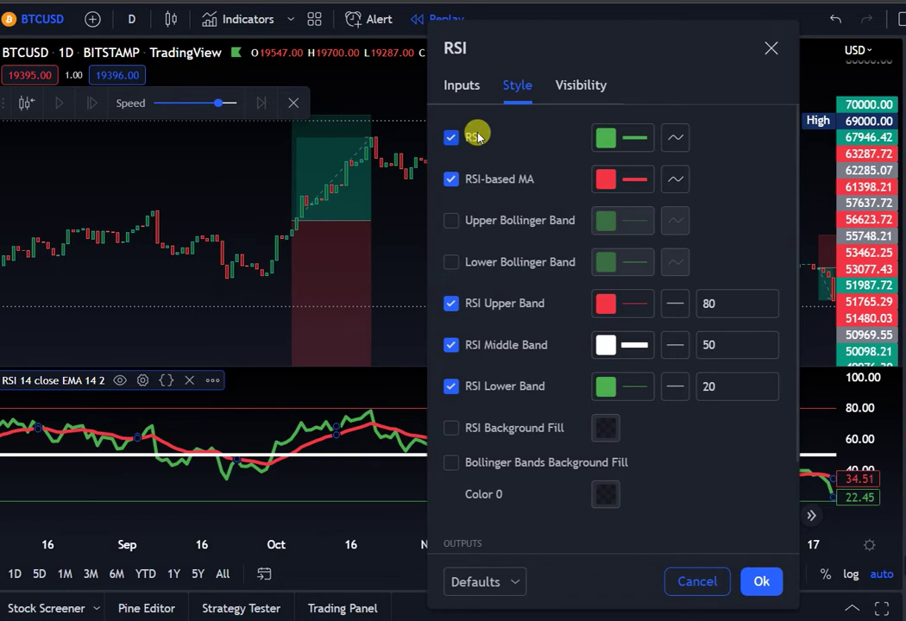
left_click(608, 139)
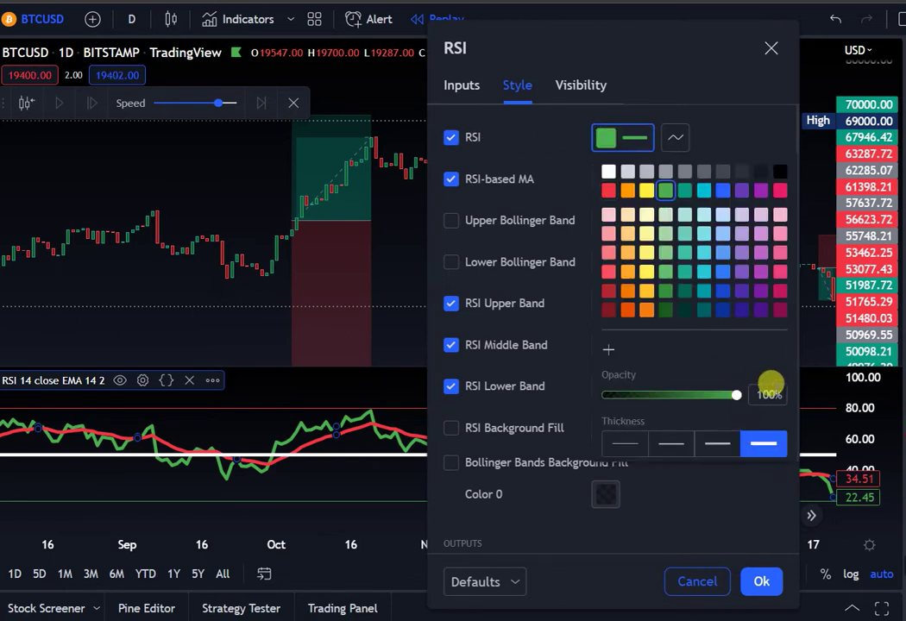
left_click(731, 125)
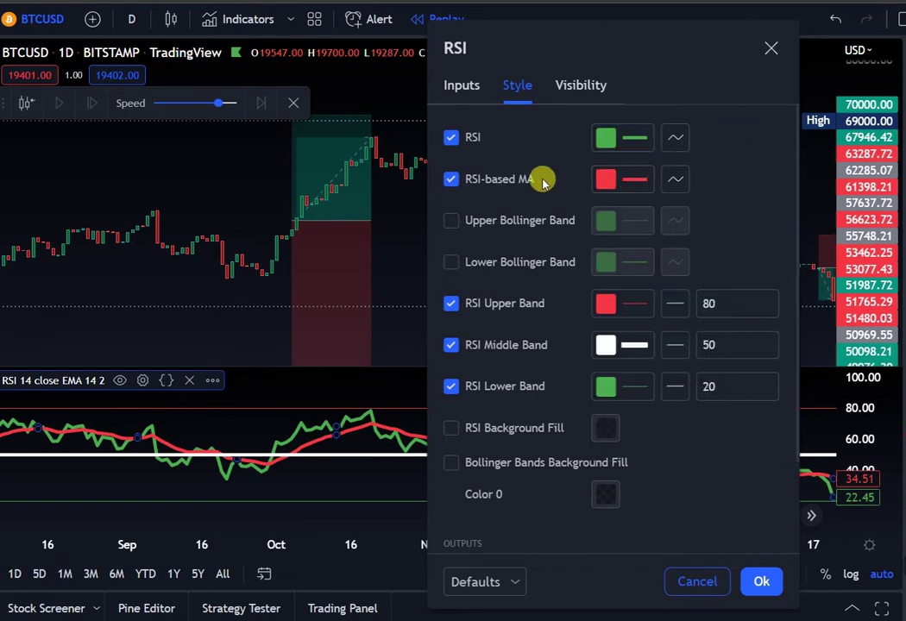
left_click(609, 179)
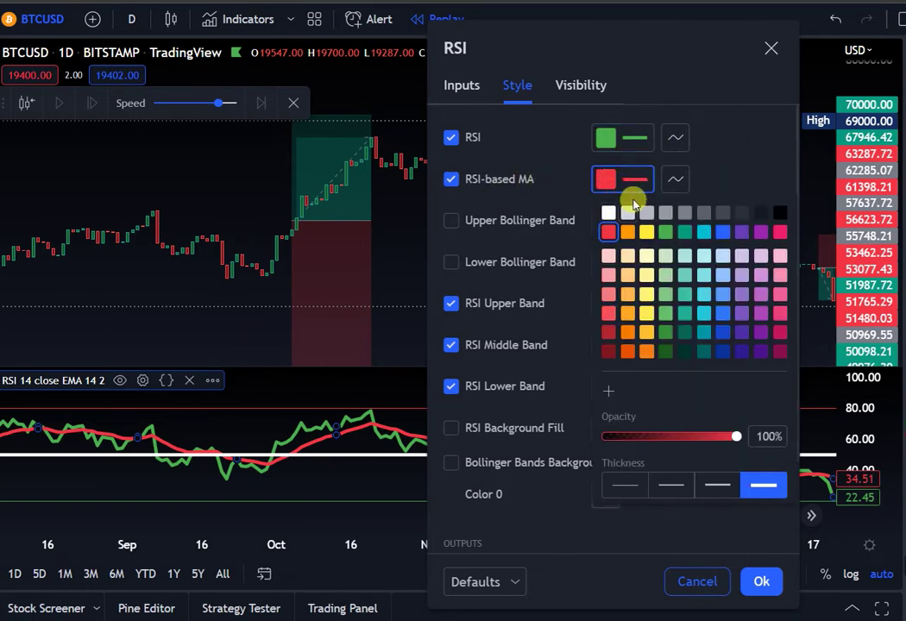
left_click(636, 141)
left_click(639, 145)
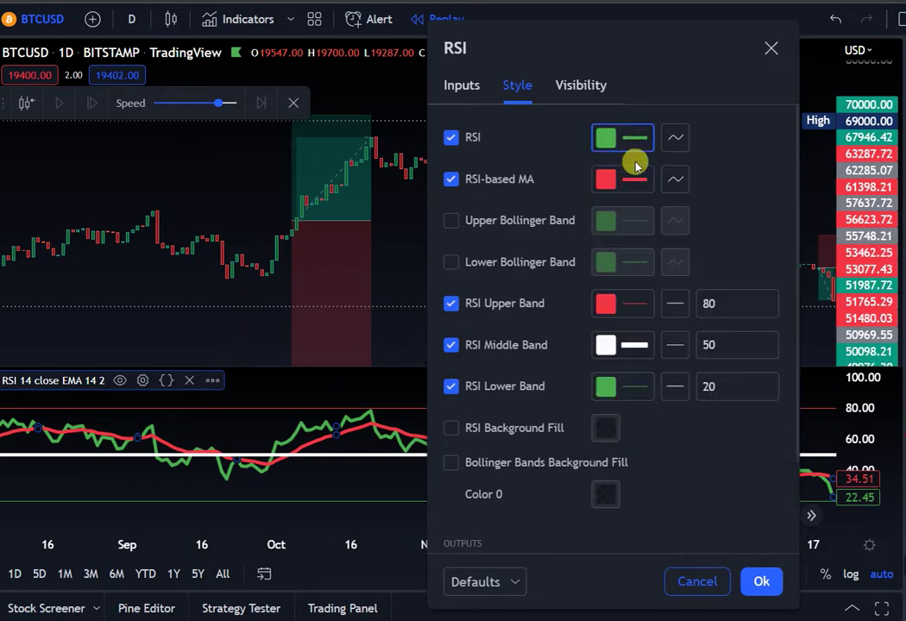
Select Line as the RSI plot style and check the RSI Middle Band's color and thickness options
left_click(675, 141)
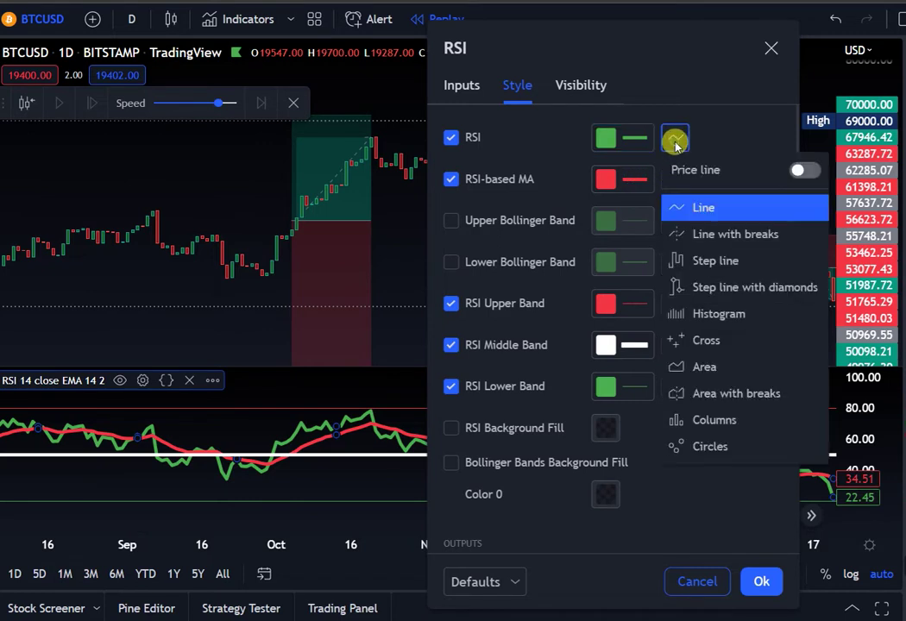
left_click(700, 207)
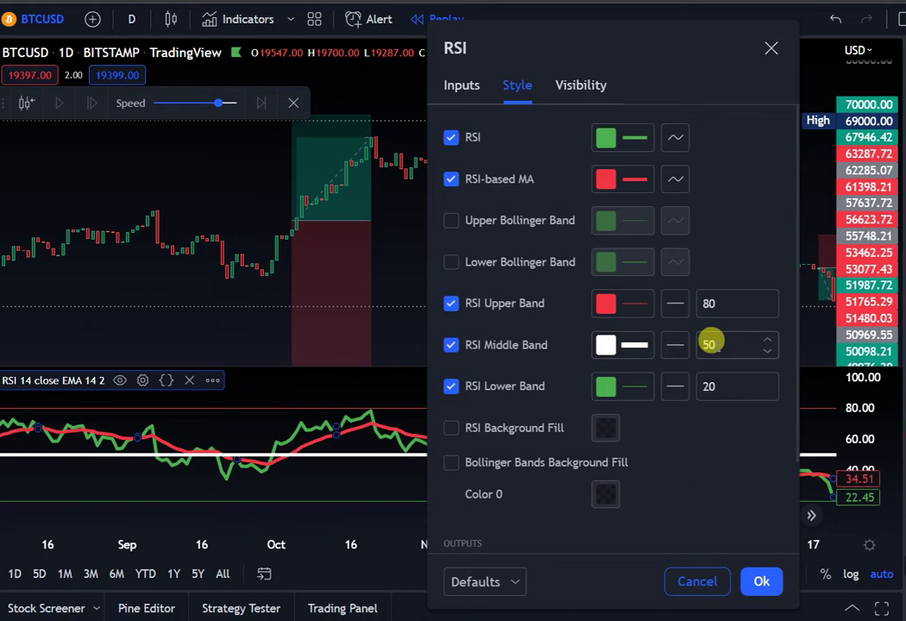
left_click(637, 344)
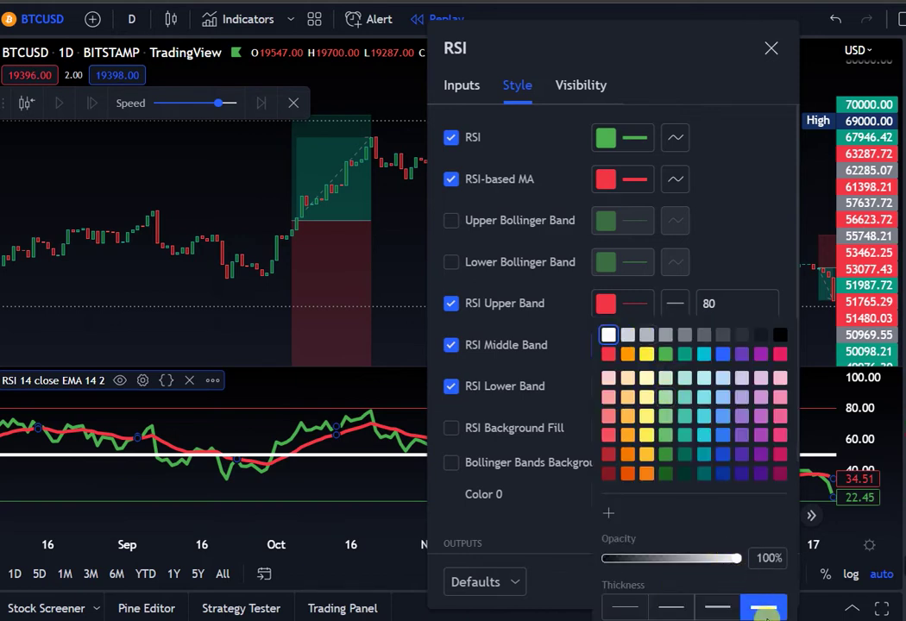
left_click(730, 228)
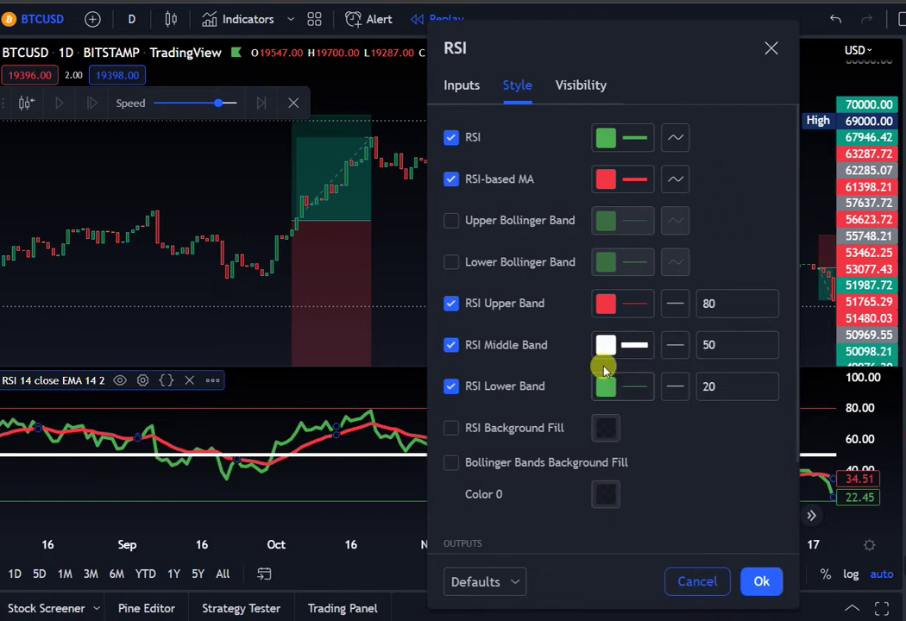
Select EMA as the RSI indicator's moving average type and apply the settings
left_click(465, 87)
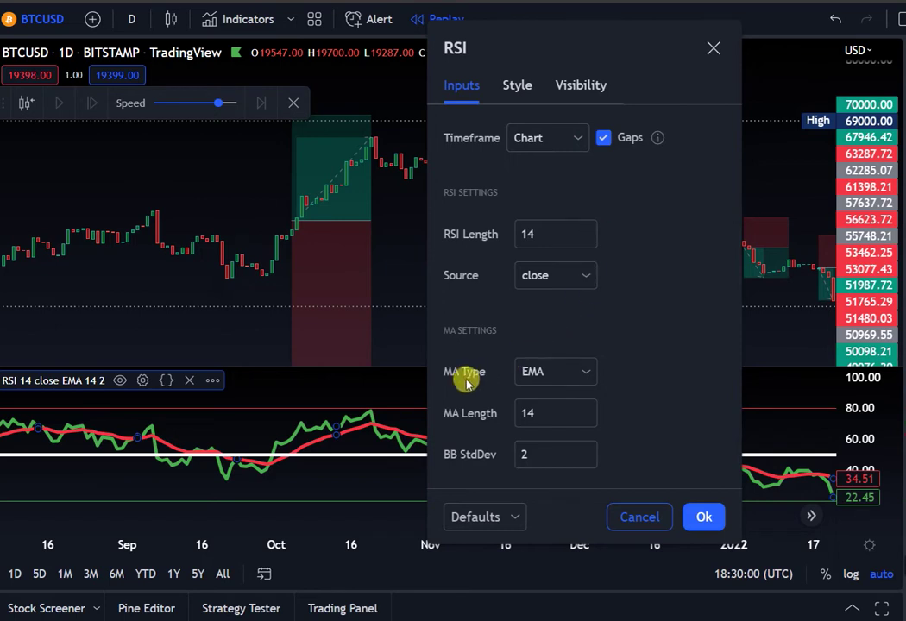
left_click(583, 371)
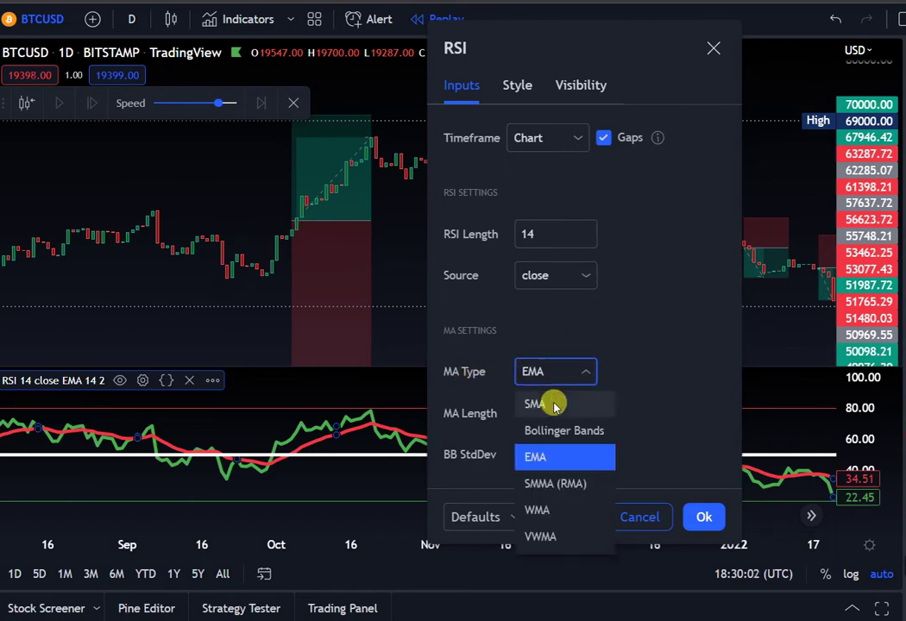
left_click(548, 460)
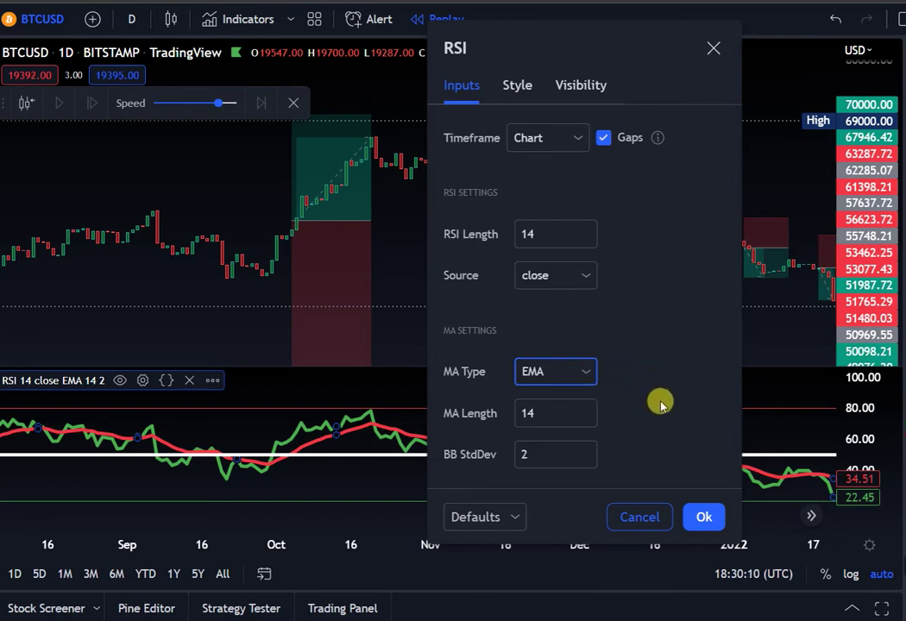
left_click(582, 375)
left_click(658, 372)
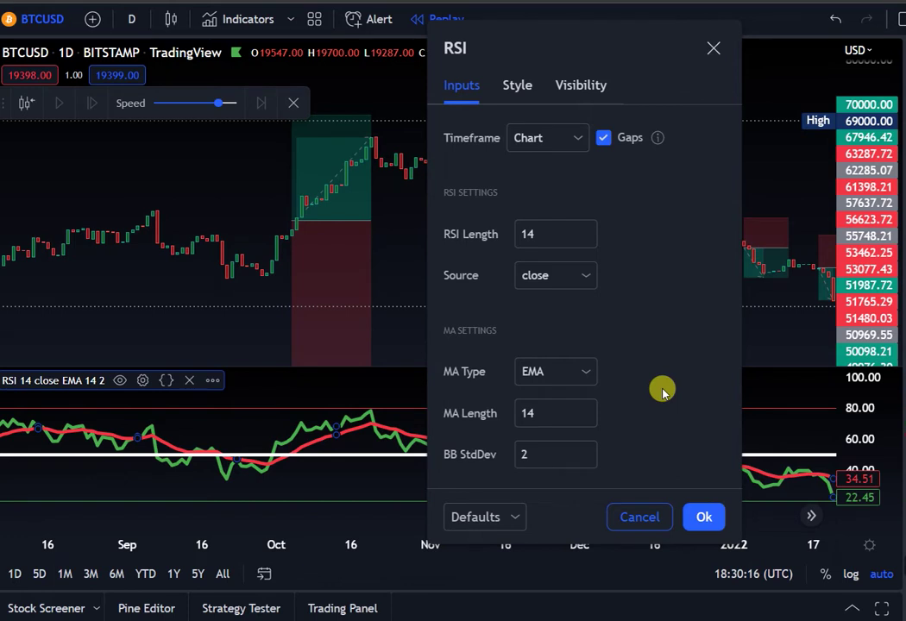
left_click(699, 514)
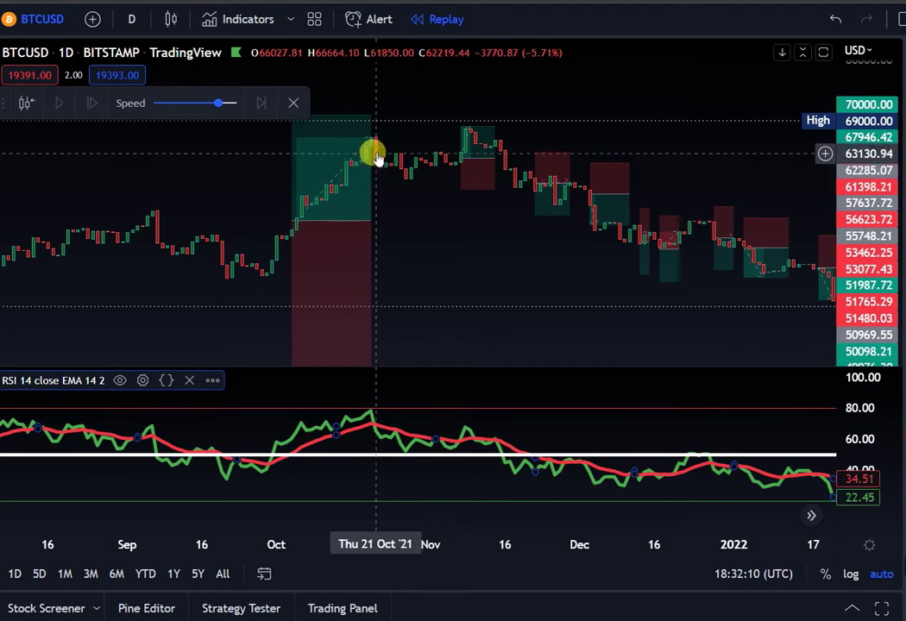
Examine the marked long and short positions from October 2021 to January 2022 against the RSI and its moving average
mouse_move(369, 135)
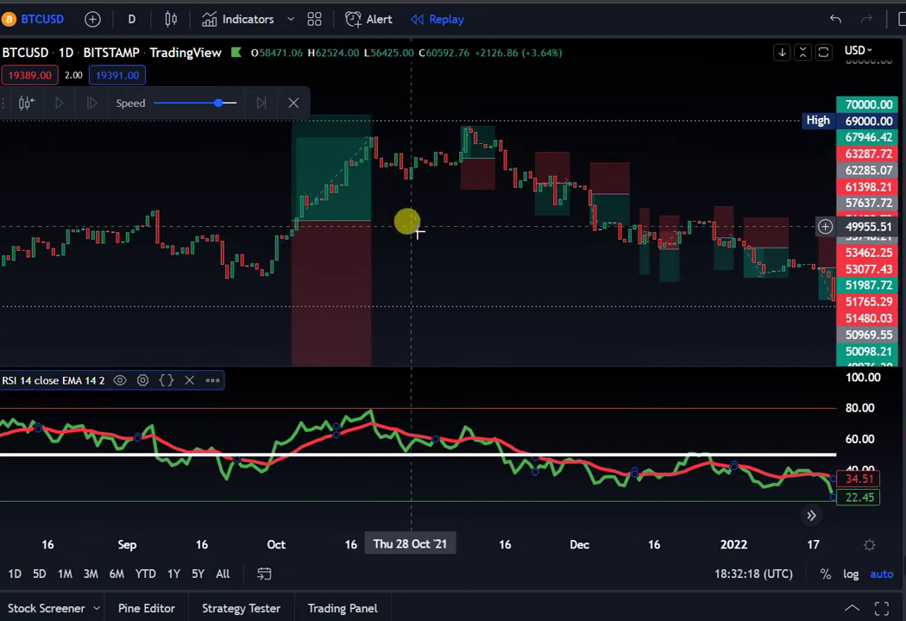
mouse_move(466, 171)
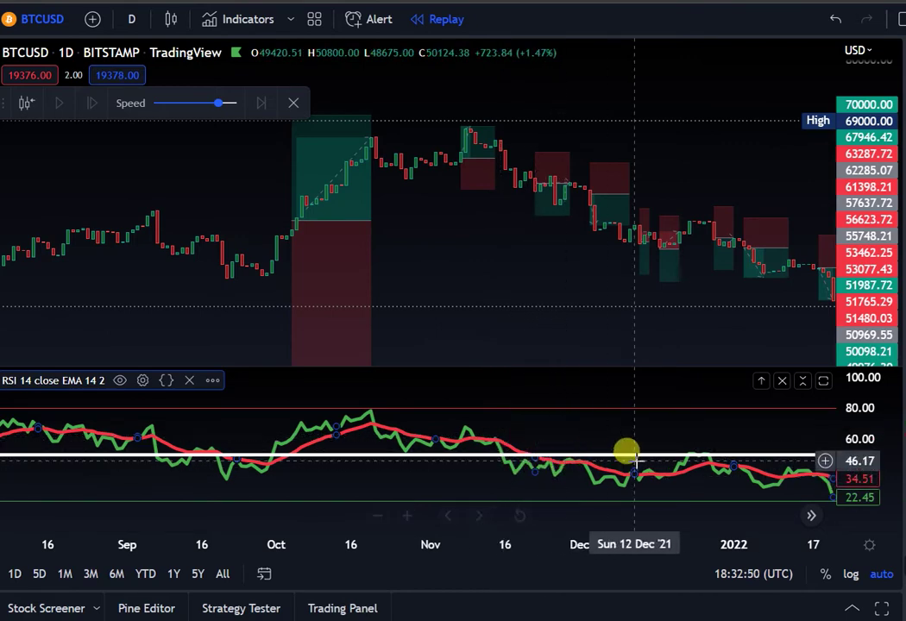
mouse_move(591, 186)
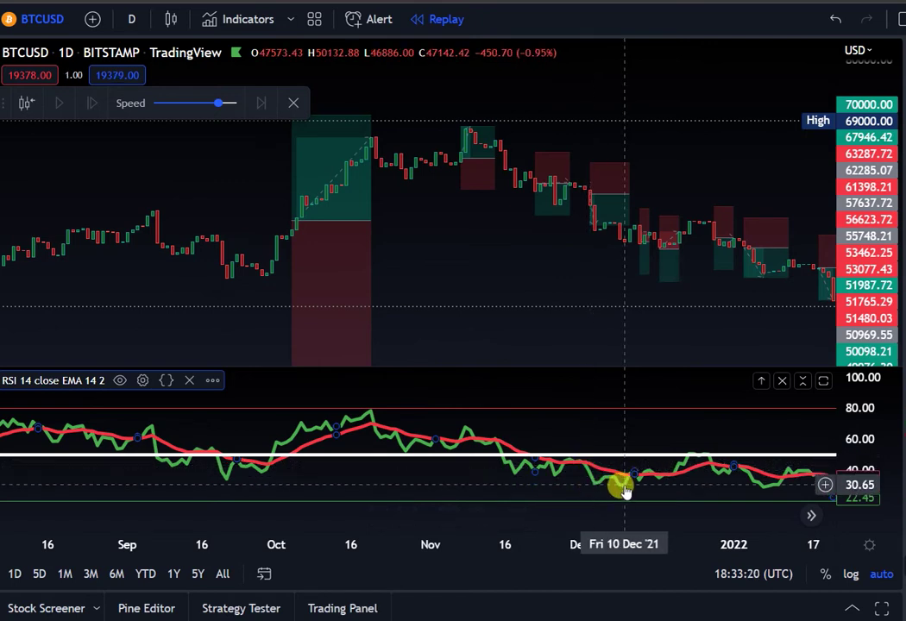
left_click_drag(546, 288, 324, 188)
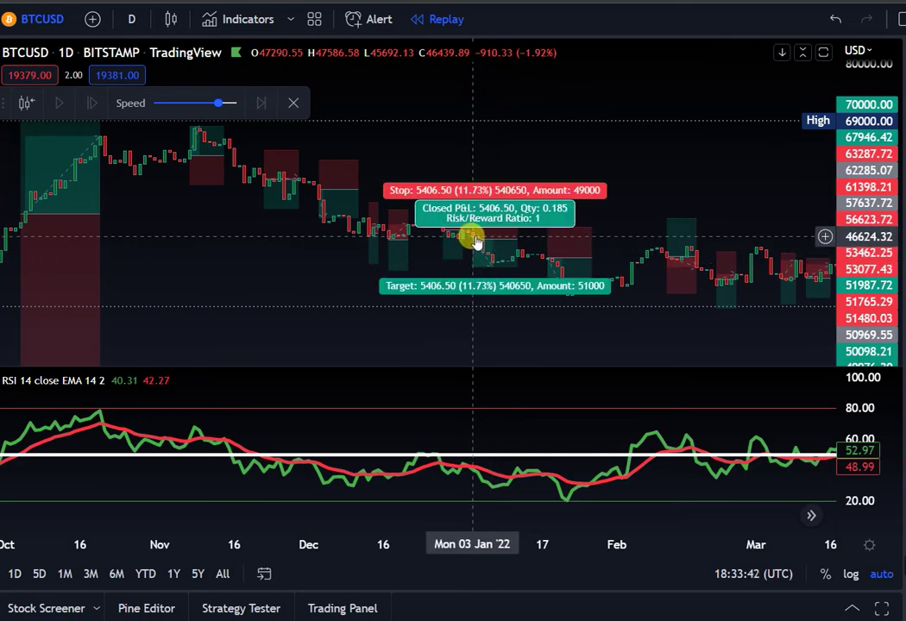
left_click_drag(509, 256, 559, 254)
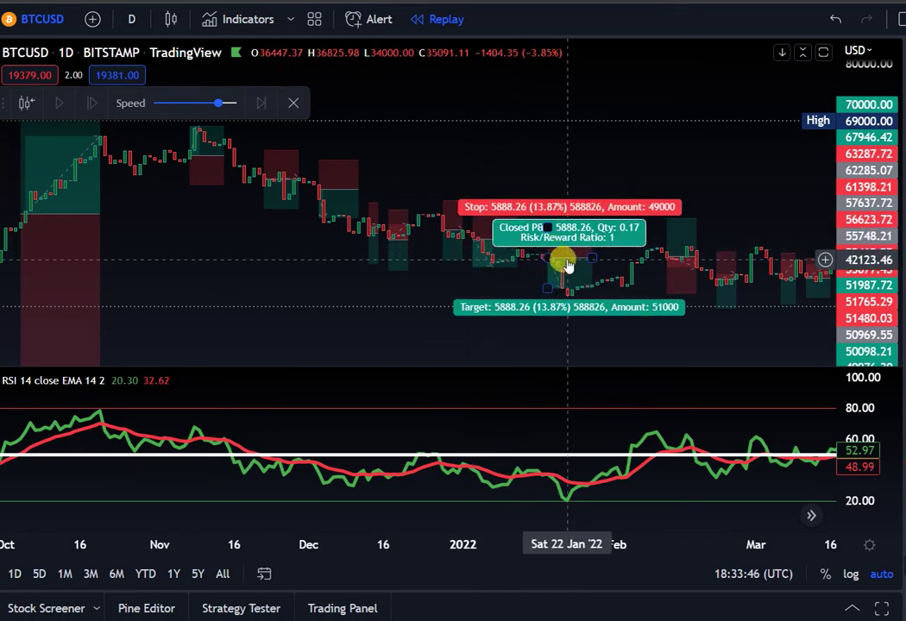
left_click(548, 340)
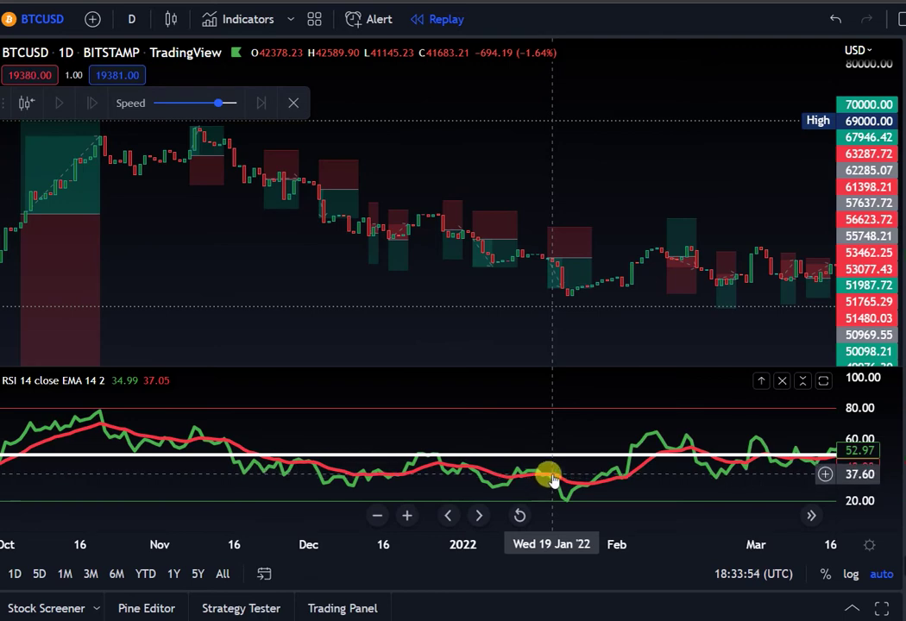
mouse_move(569, 252)
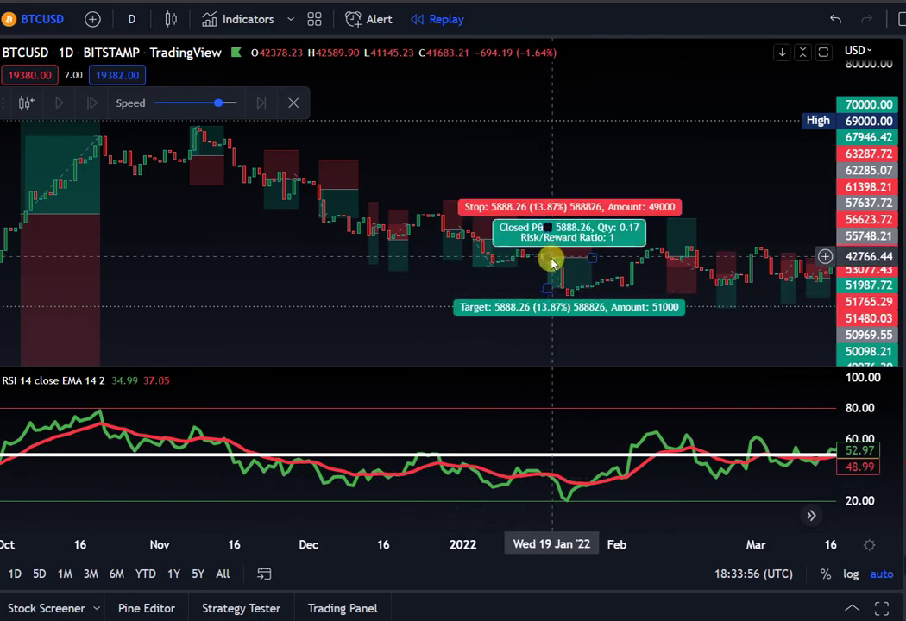
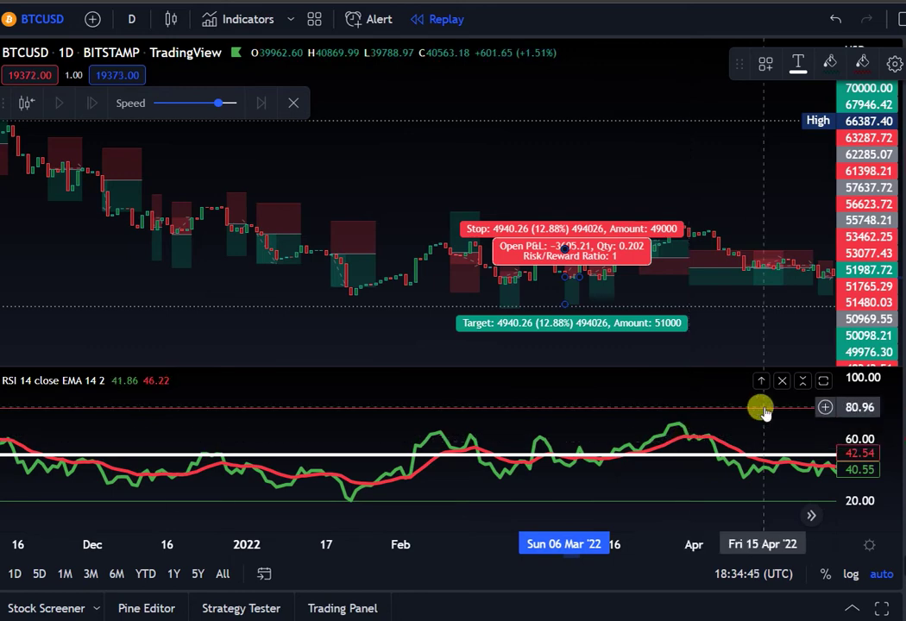
Examine the marked positions from spring through October 2022 against the RSI, its moving average and the middle band
left_click(751, 274)
left_click_drag(751, 275, 590, 267)
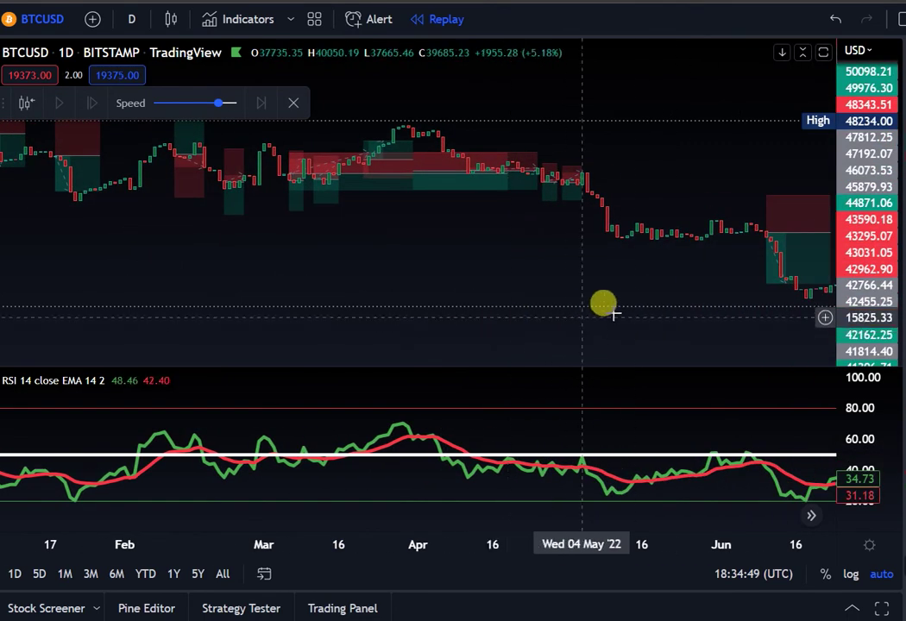
left_click(535, 281)
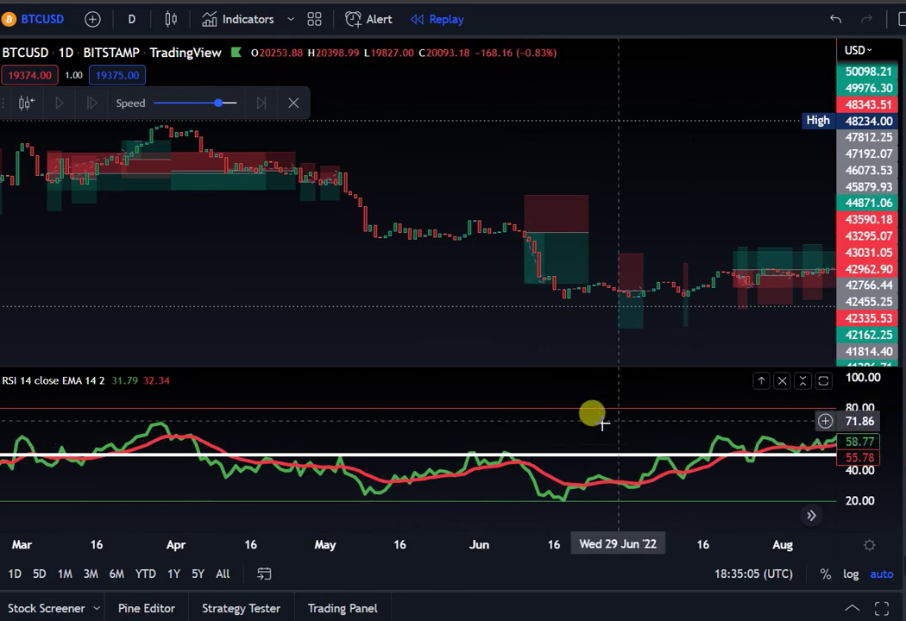
left_click(729, 270)
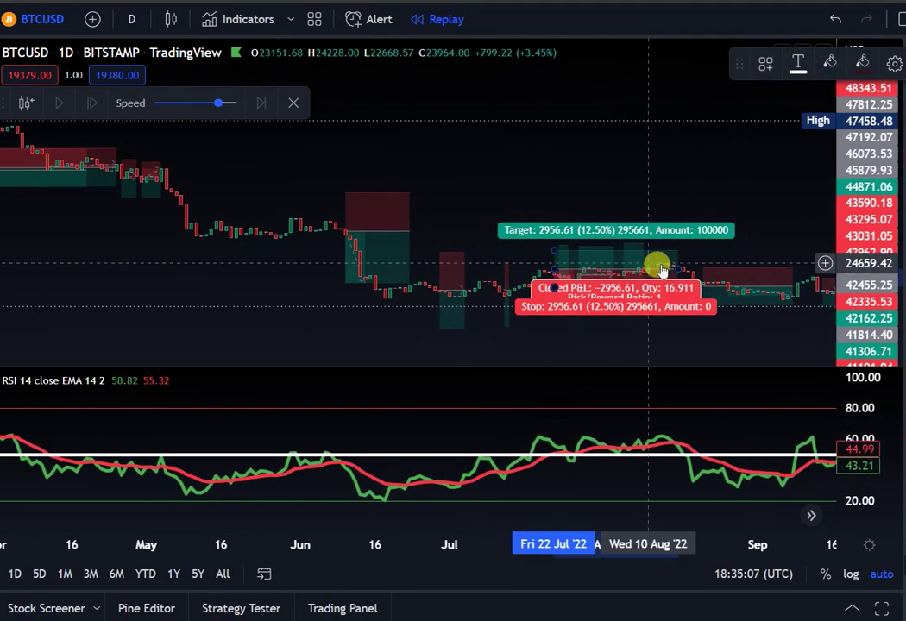
left_click(643, 289)
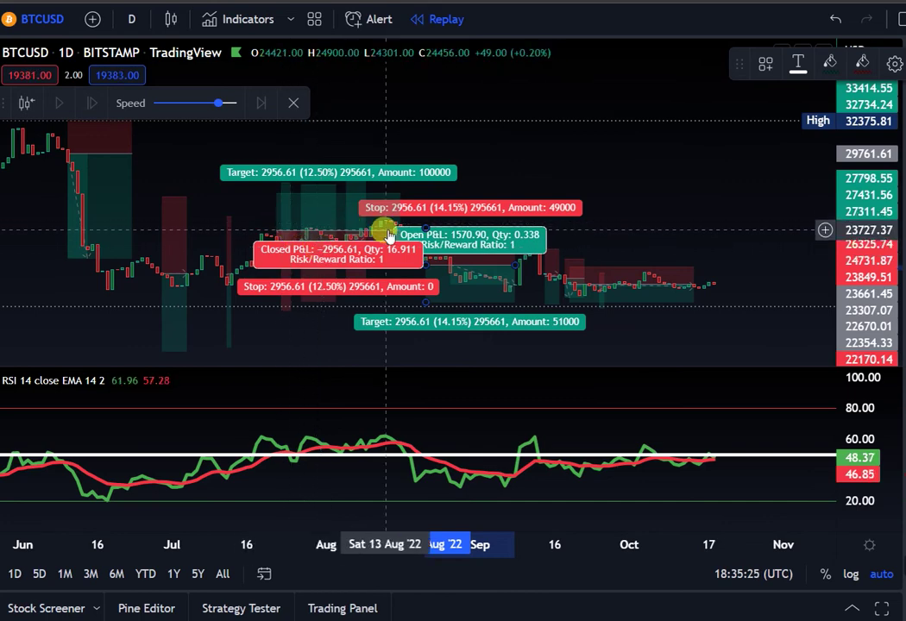
left_click_drag(650, 187, 550, 188)
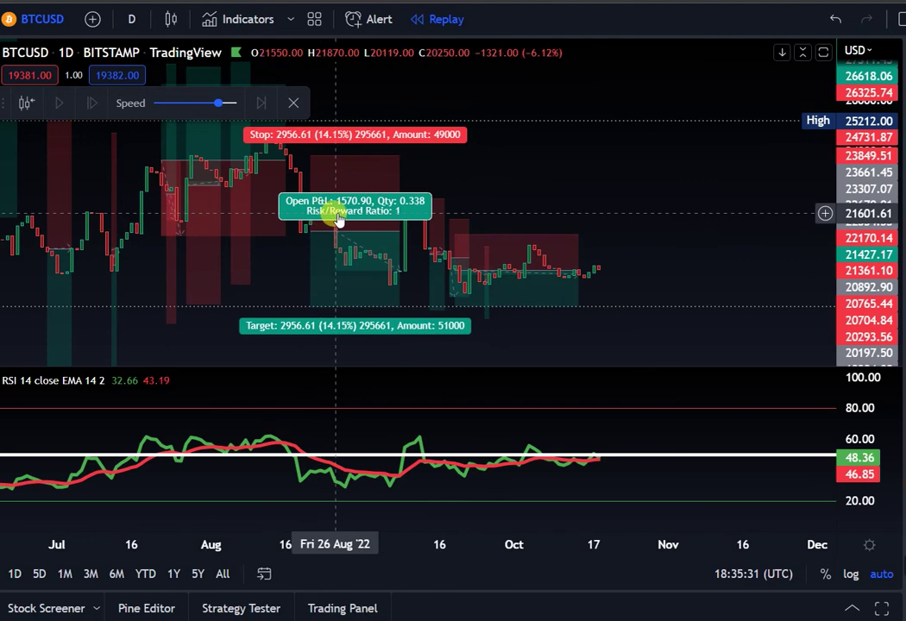
left_click(460, 258)
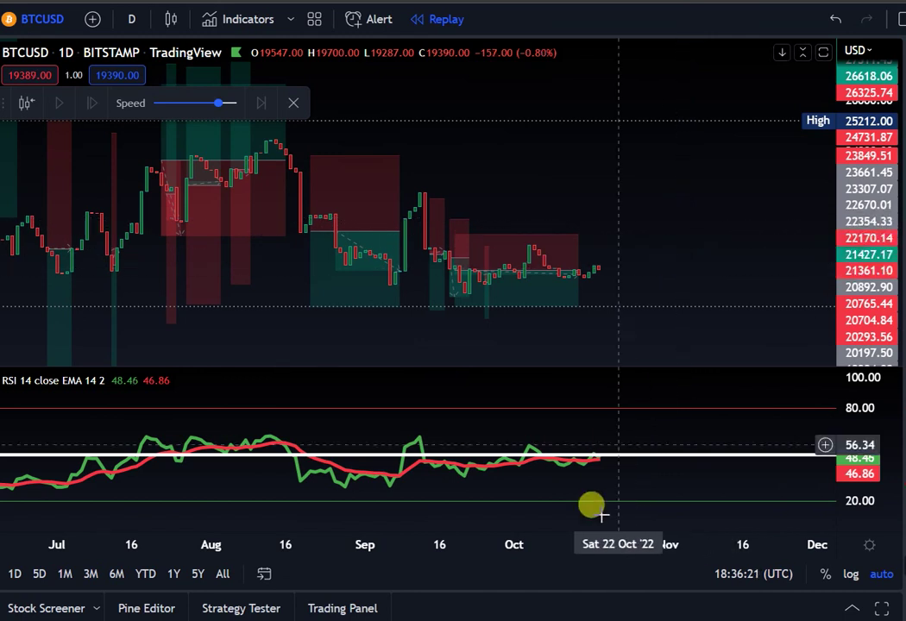
mouse_move(604, 595)
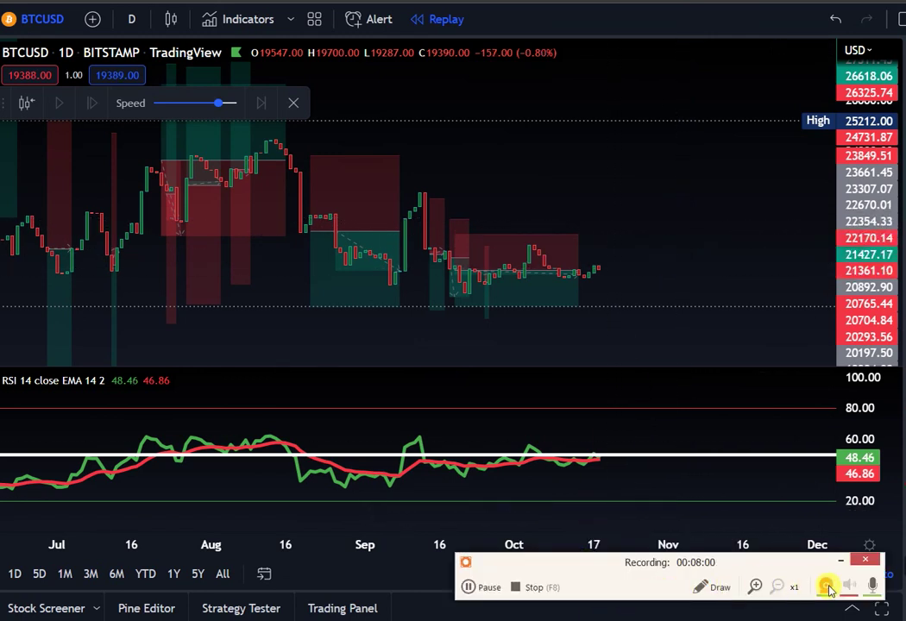